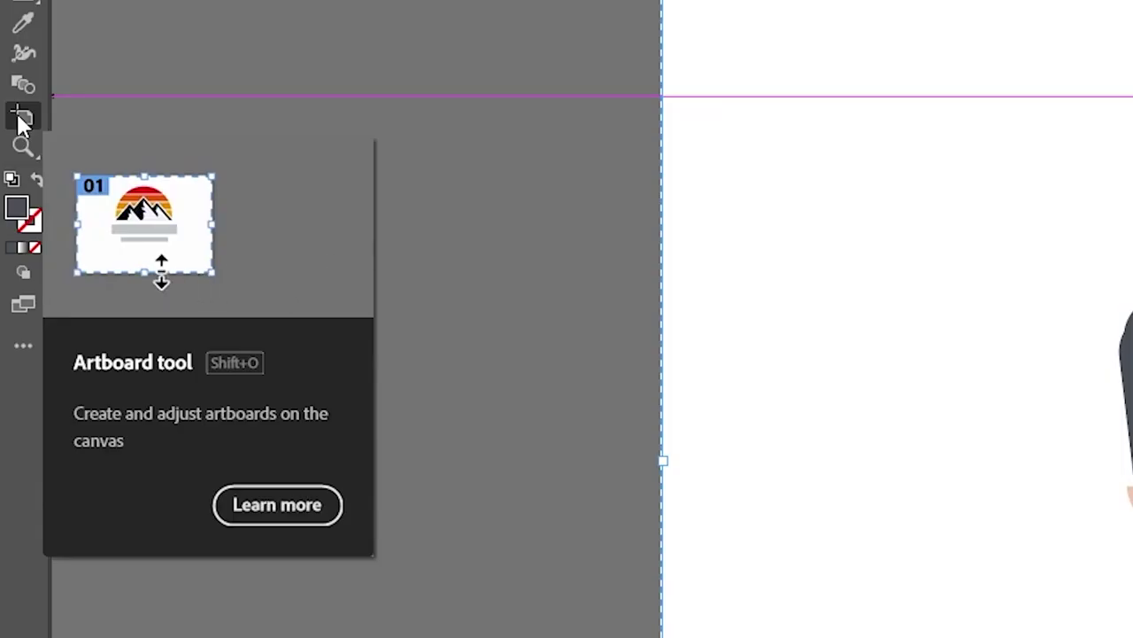
click(21, 122)
drag(199, 32, 1132, 637)
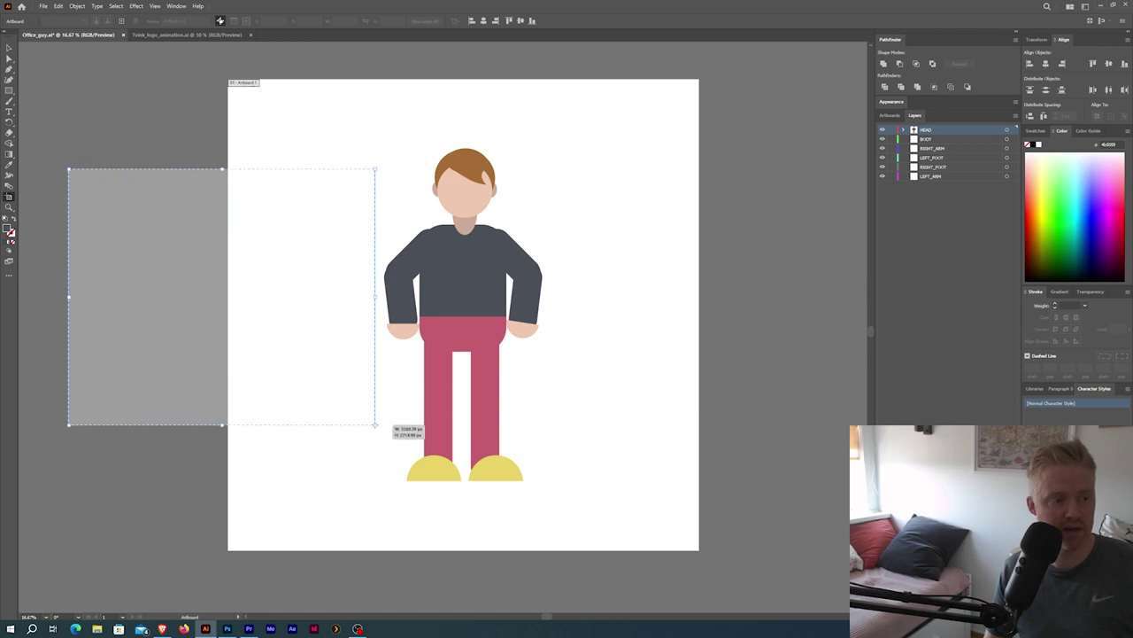
drag(431, 461, 431, 462)
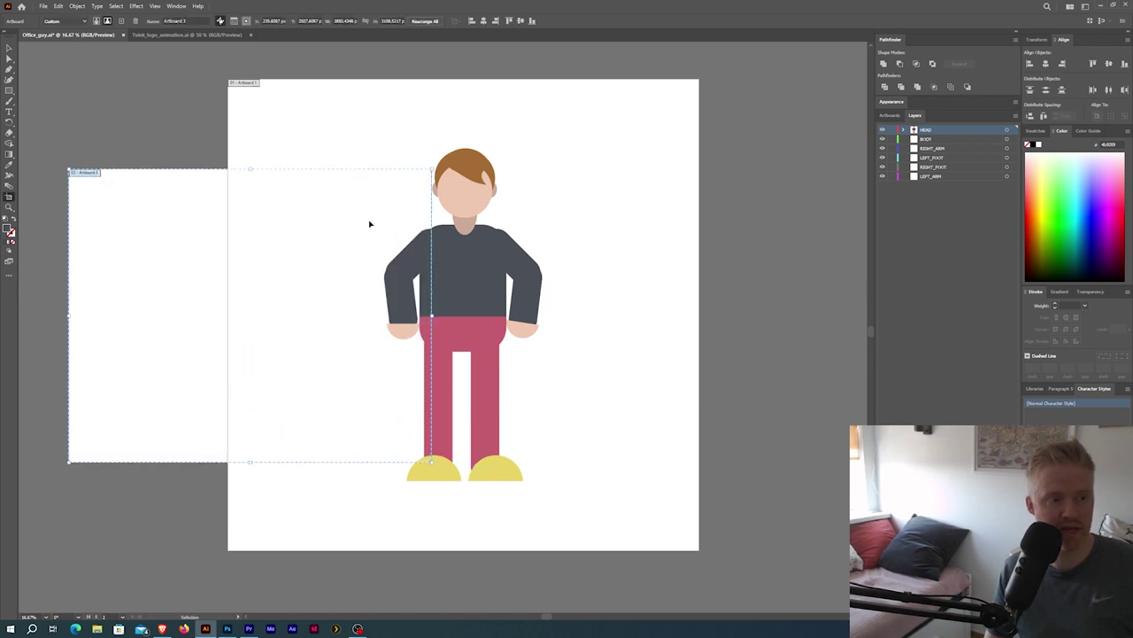
key(Delete)
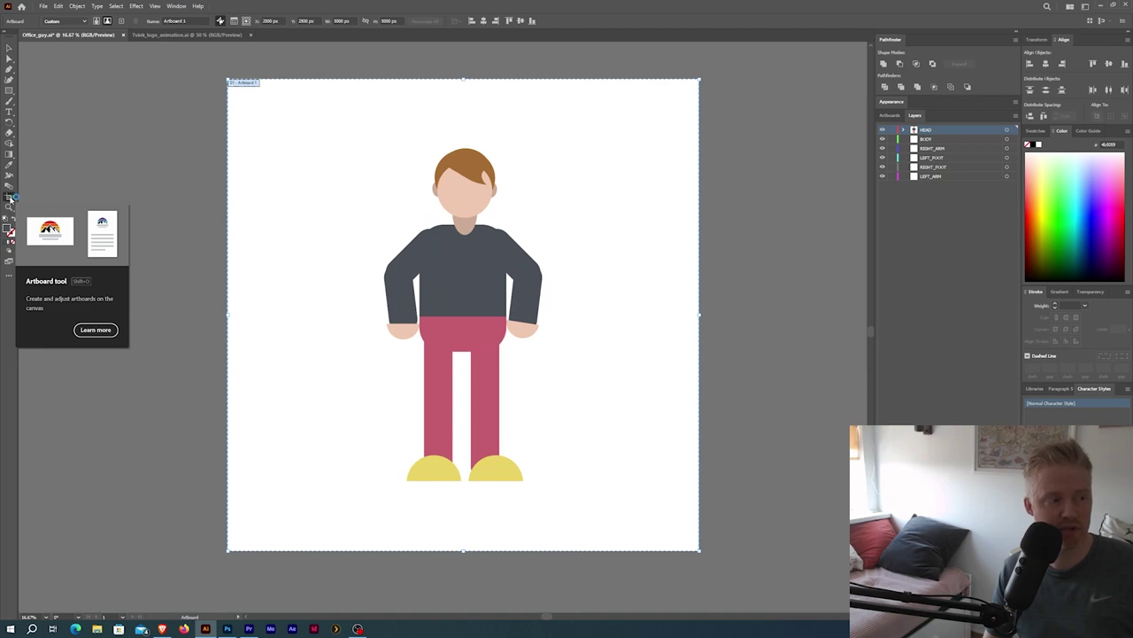
double_click(11, 197)
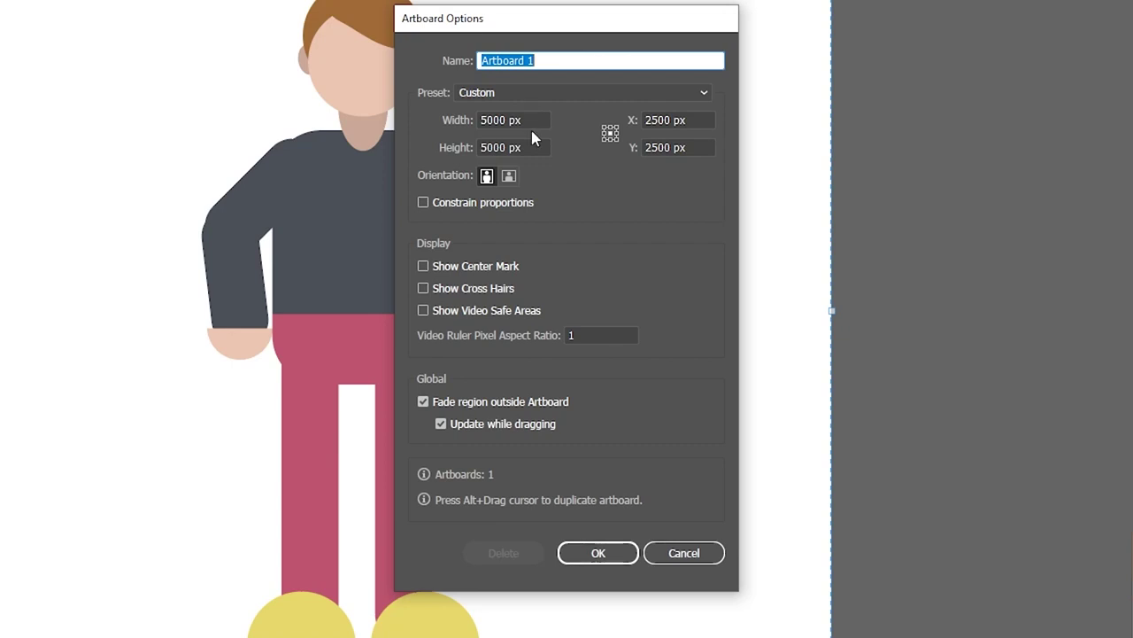
click(535, 147)
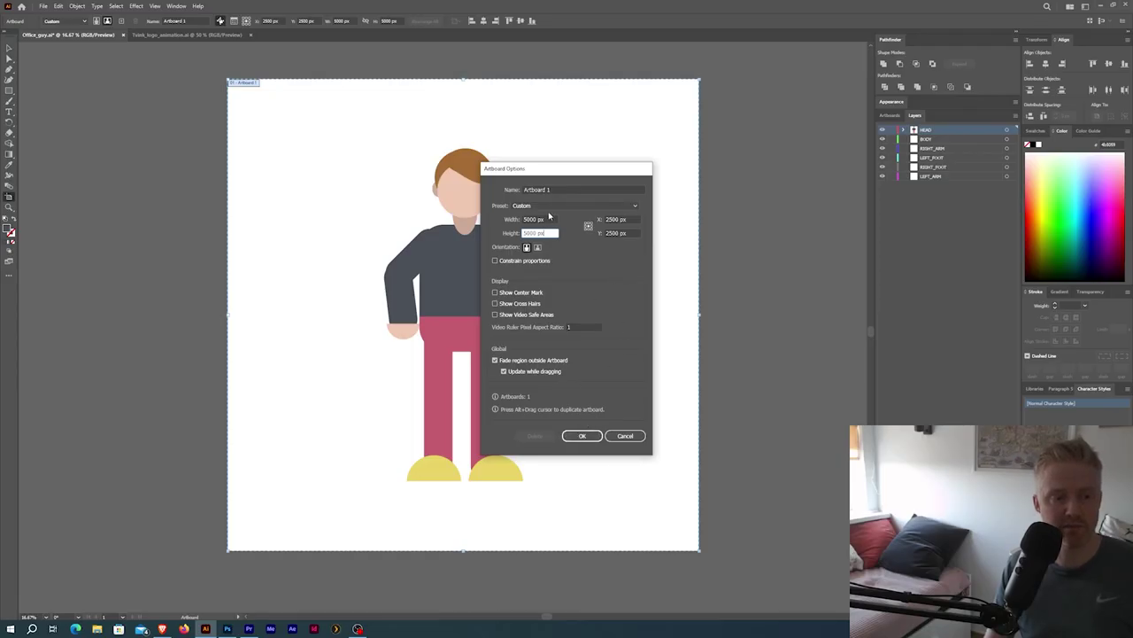
Step: Close the artboard settings and marquee-select every part of the character
click(582, 438)
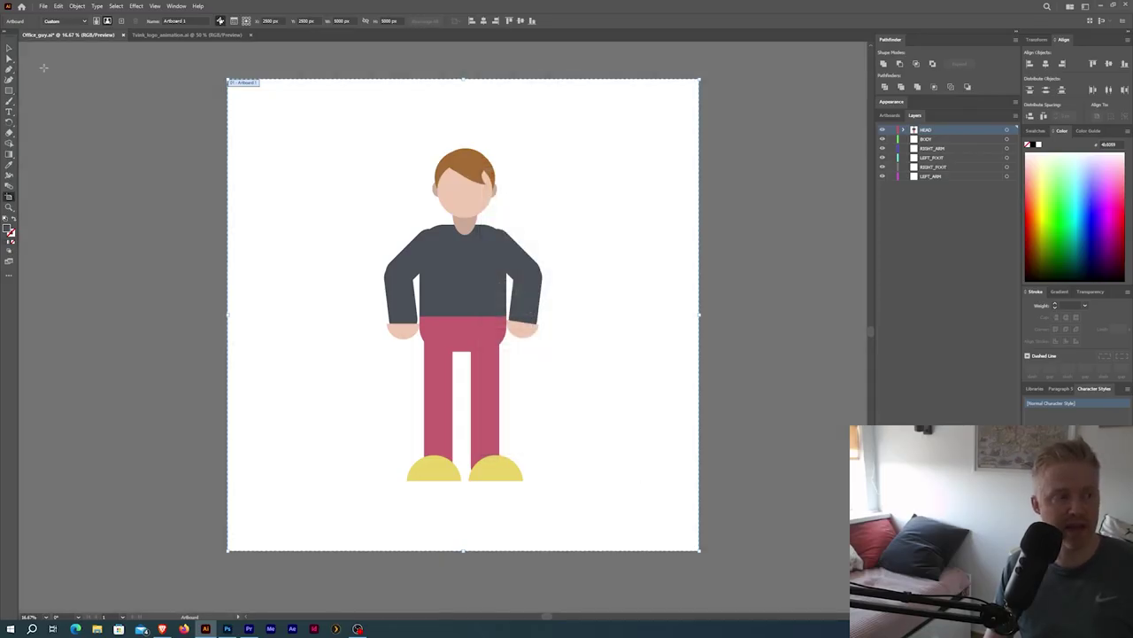
key(Escape)
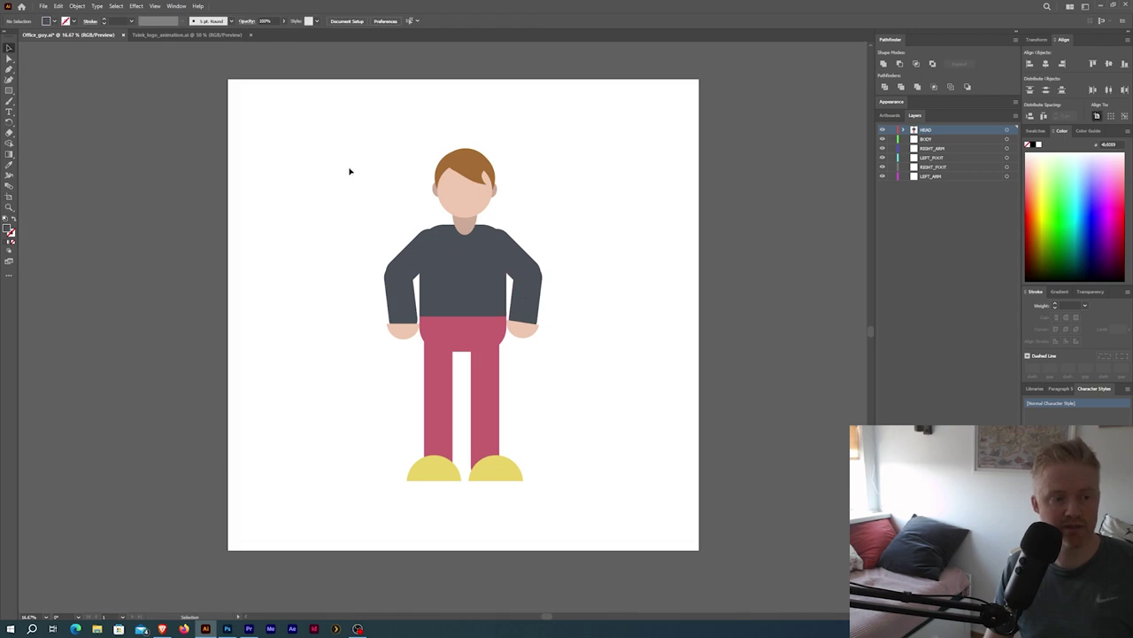
drag(314, 140, 588, 514)
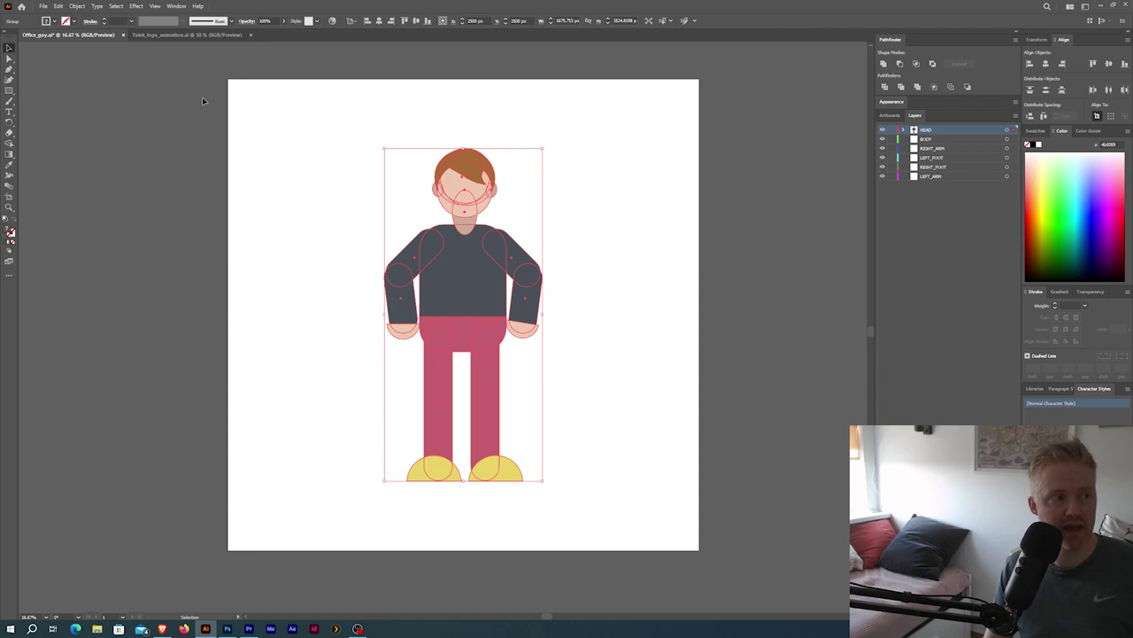
Step: Export the selected artwork as a PNG named Office_guy.png
click(42, 5)
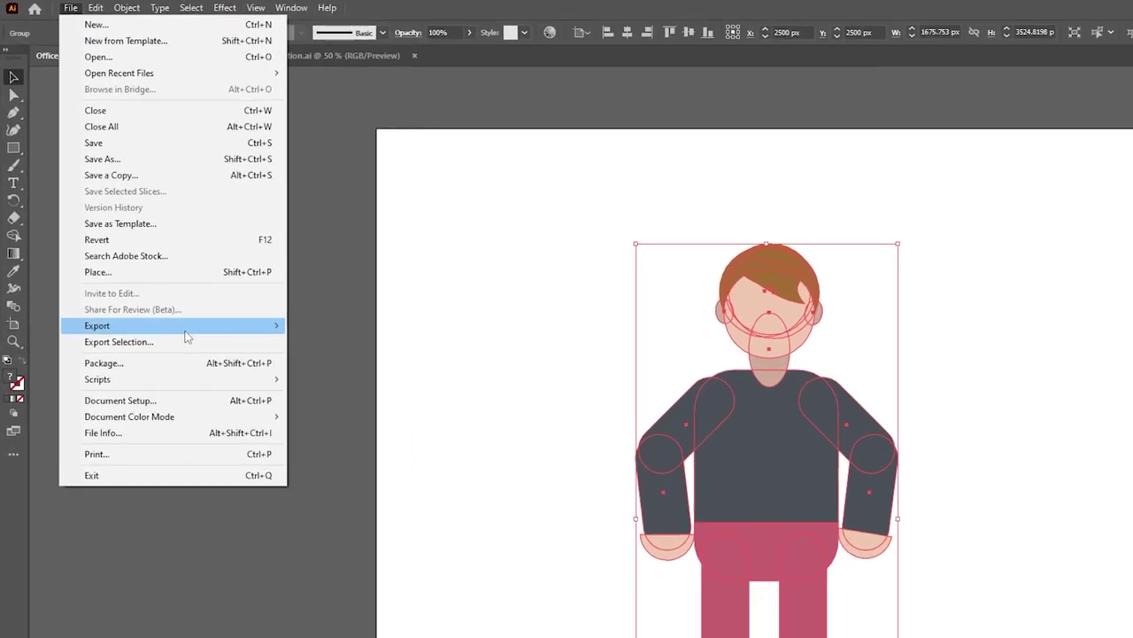
mouse_move(172, 285)
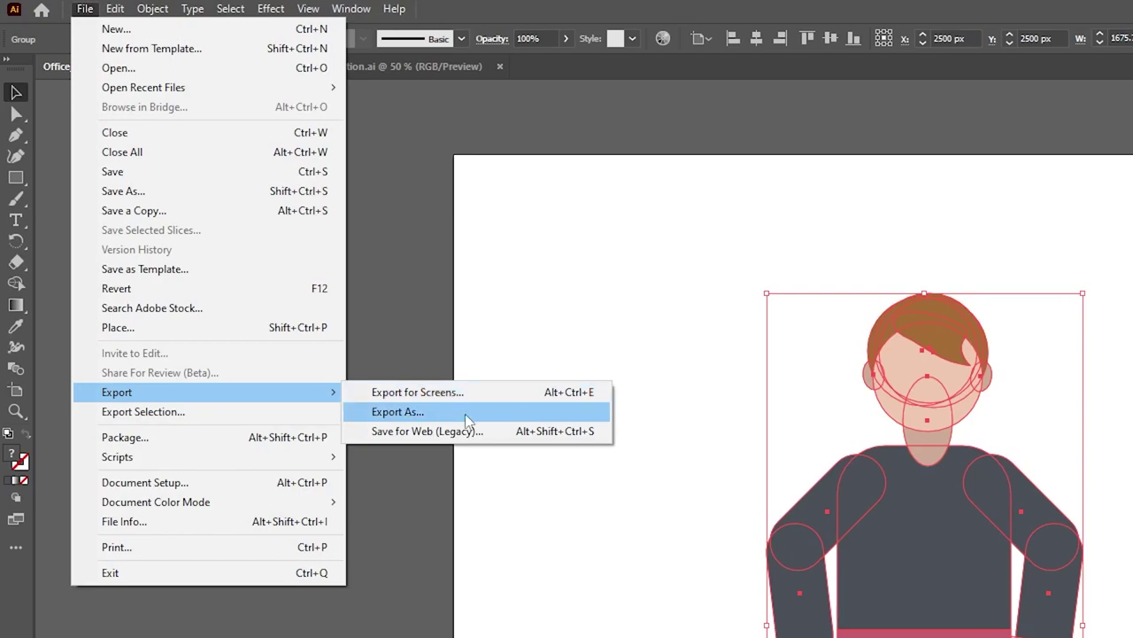
click(465, 413)
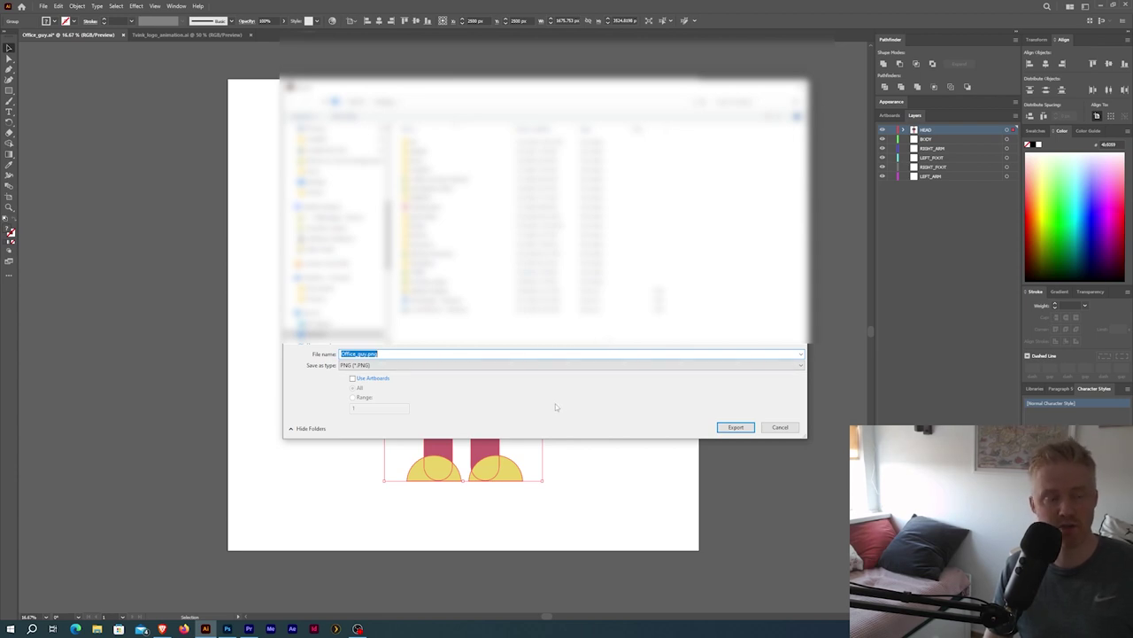
click(736, 427)
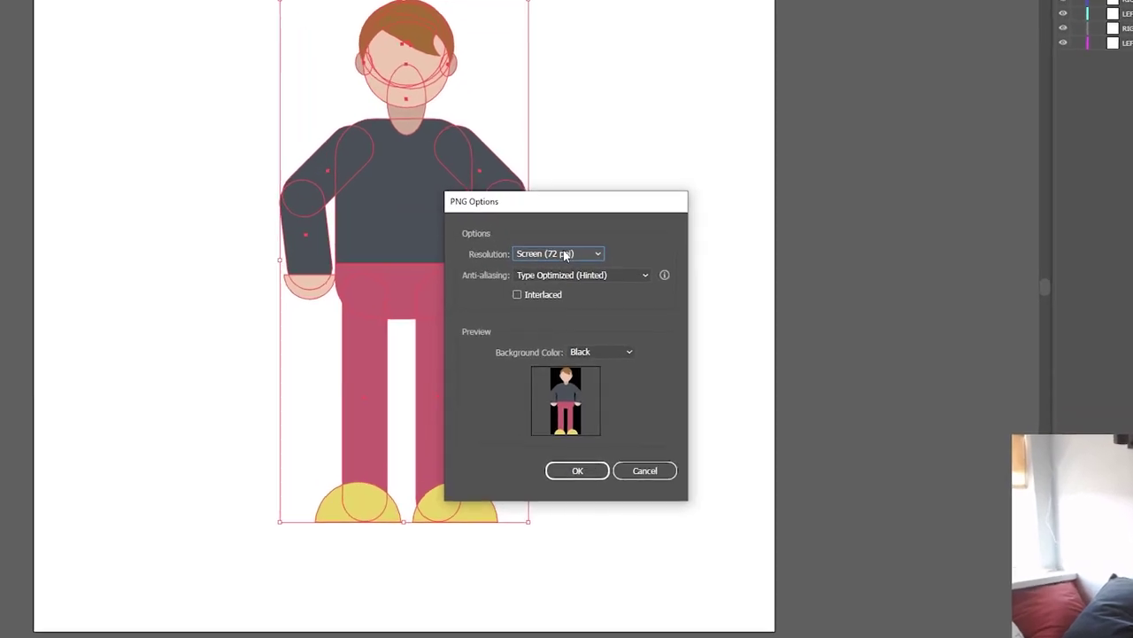
Step: Set PNG options to Screen (72 ppi), Art Optimized (Supersampling) anti-aliasing, Transparent background, and confirm
click(564, 265)
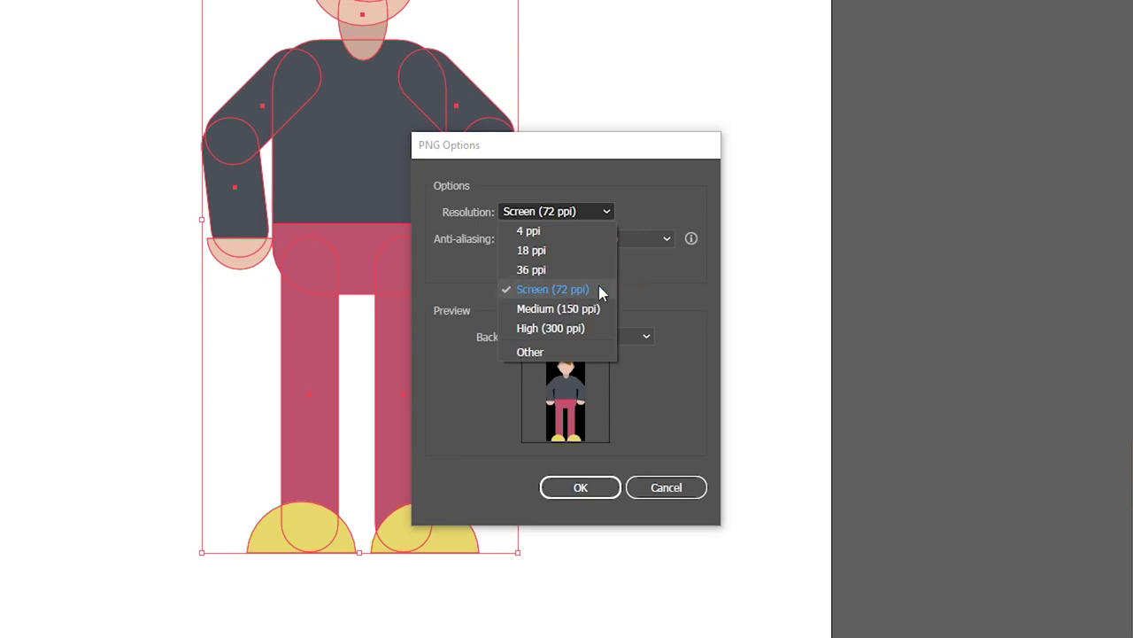
click(598, 289)
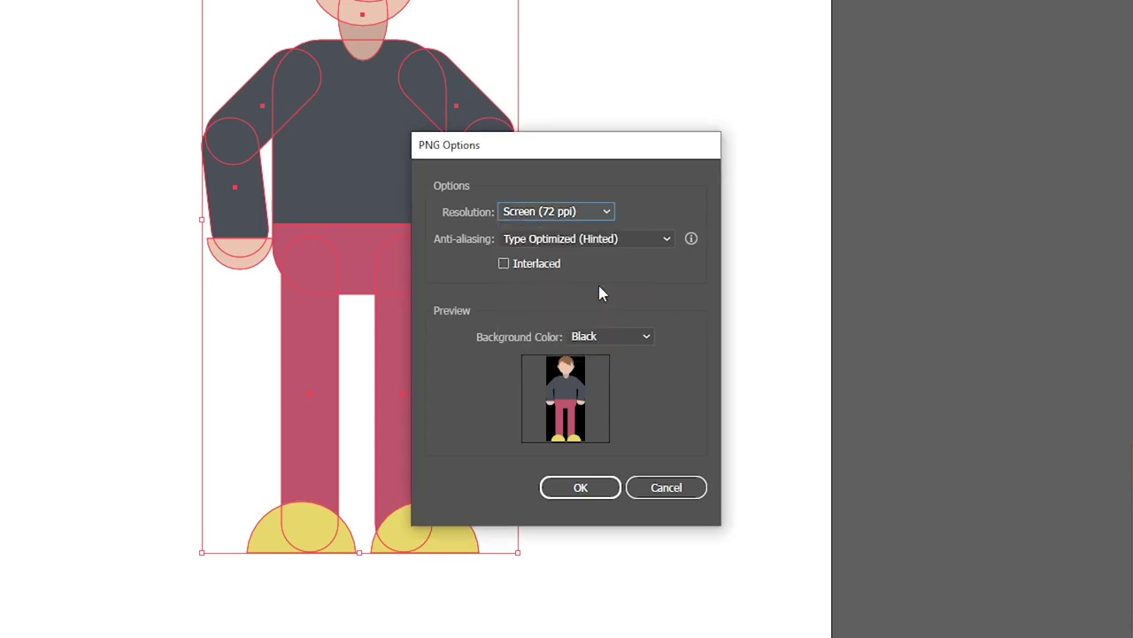
click(551, 247)
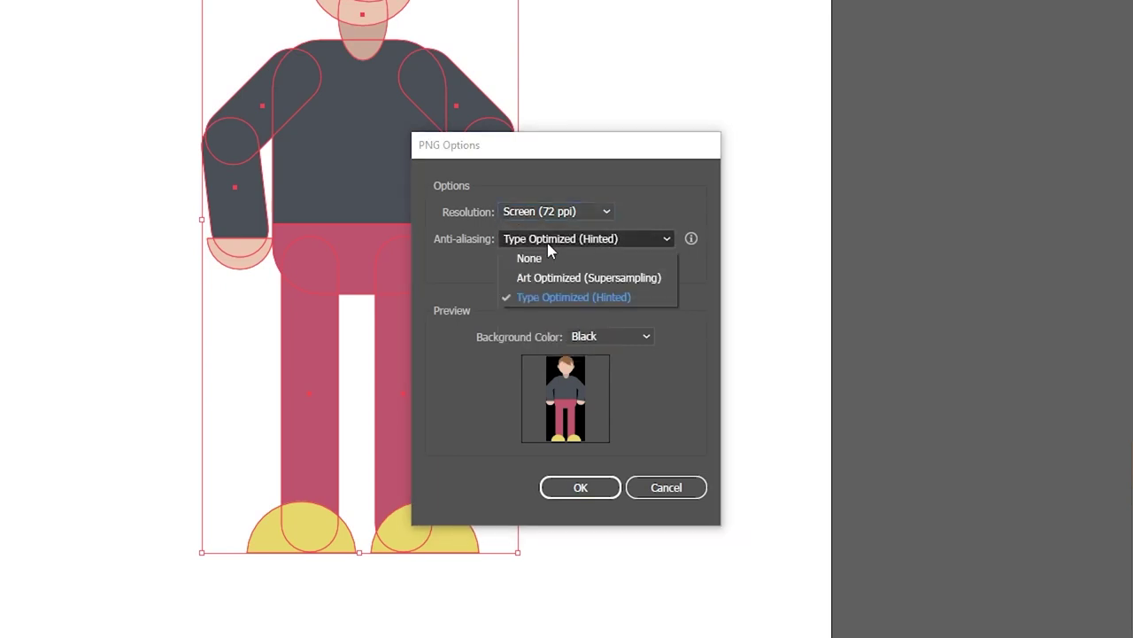
click(572, 283)
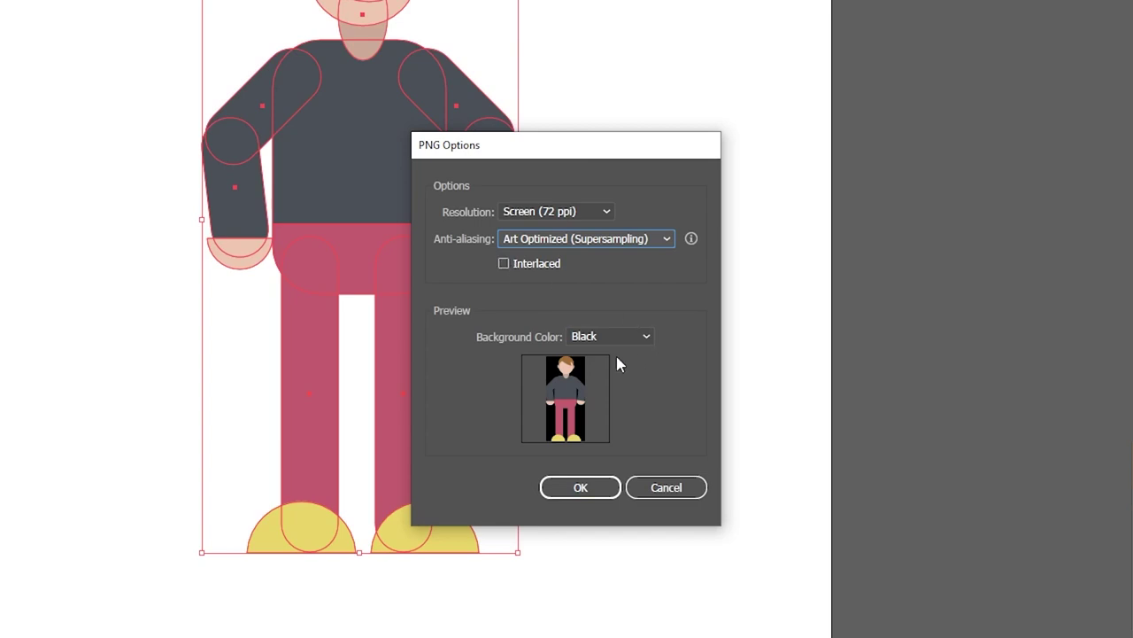
click(595, 336)
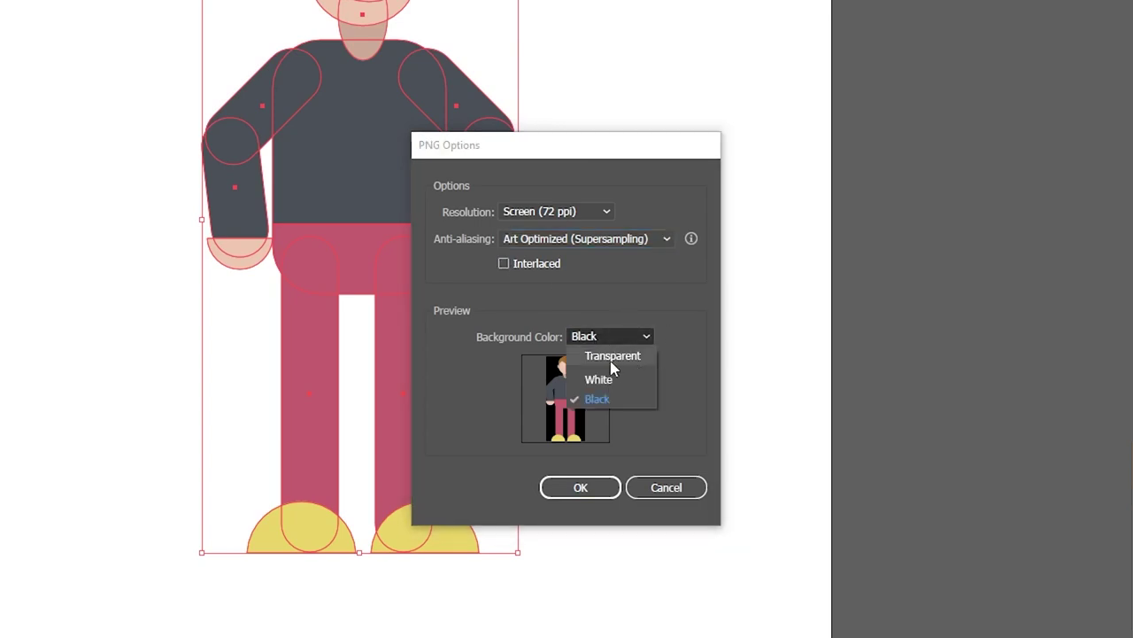
click(610, 363)
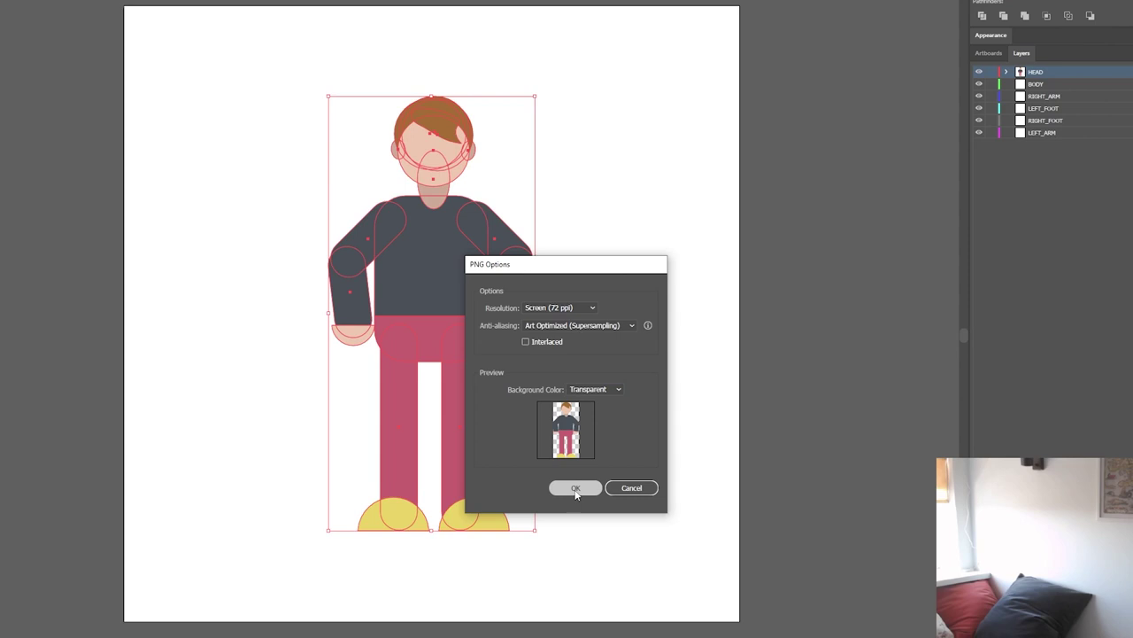
click(581, 489)
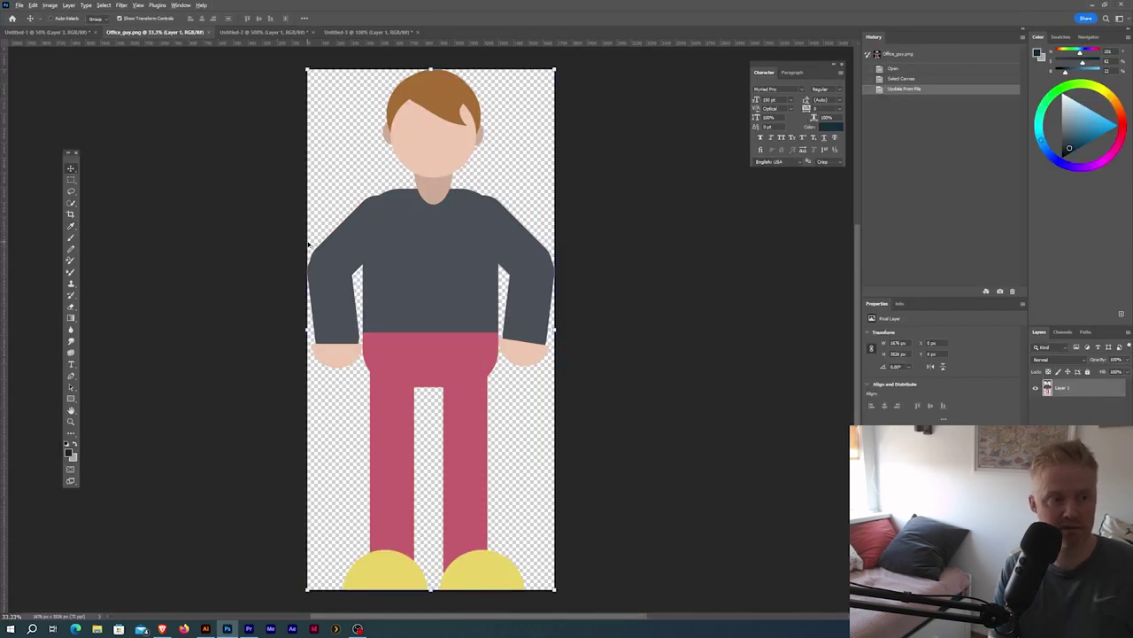
Step: Check Image Size (1676 × 3526 px, 72 ppi) without resizing, then select the whole canvas and pick the Move tool
key(ctrl+alt+i)
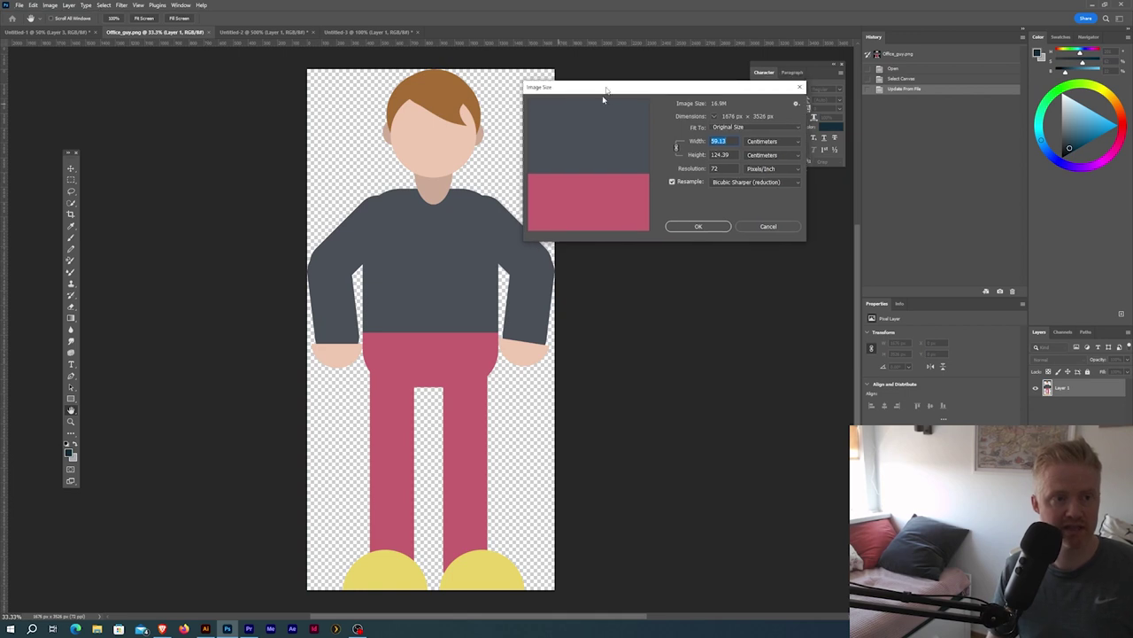
drag(605, 88, 546, 192)
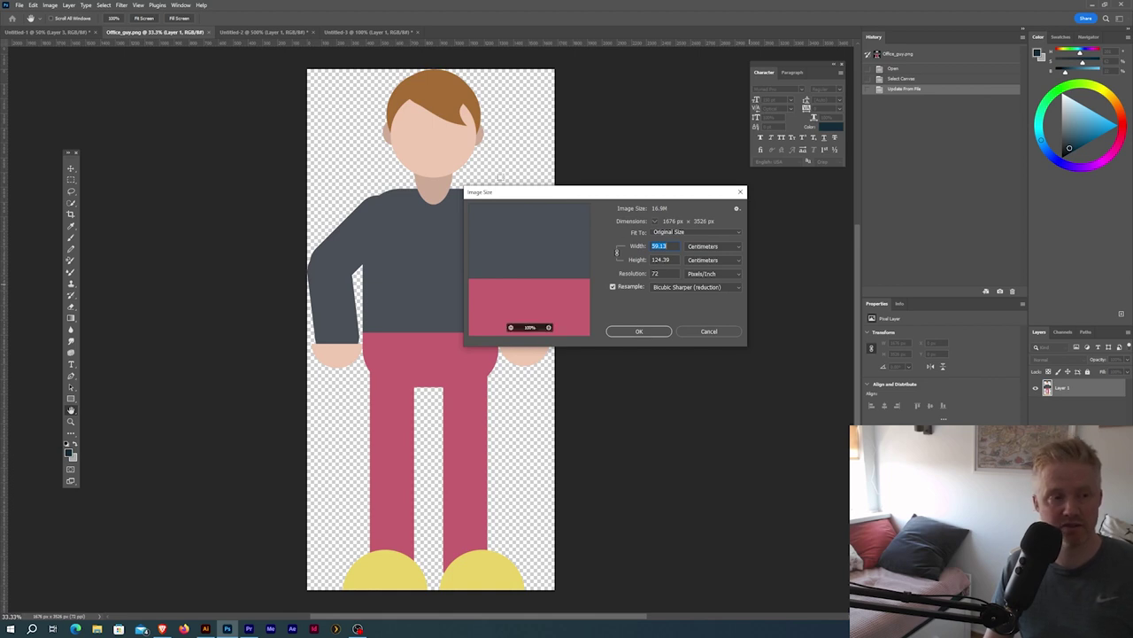
click(709, 331)
key(ctrl+a)
click(71, 169)
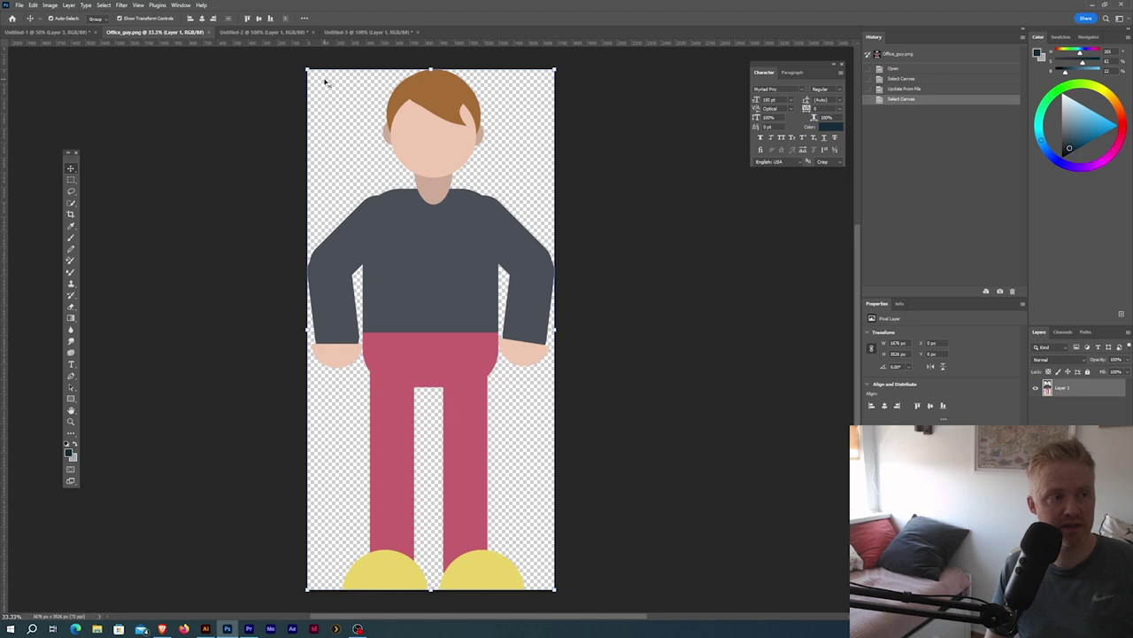
Step: Paste the character into the Untitled-1 street illustration as a new layer
click(37, 32)
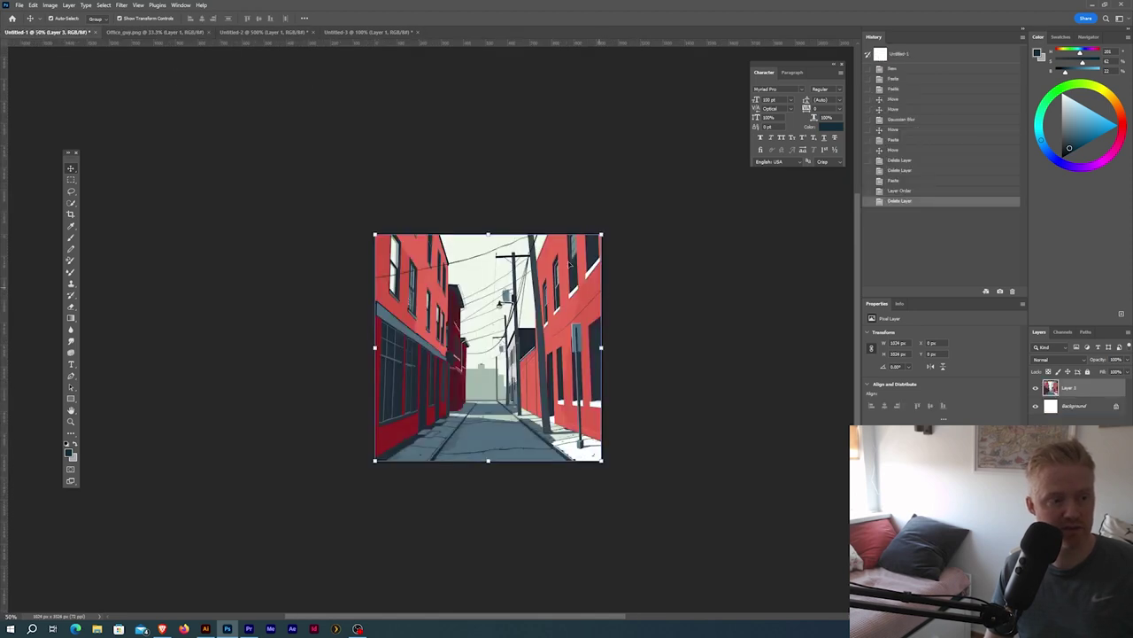
drag(516, 400, 490, 396)
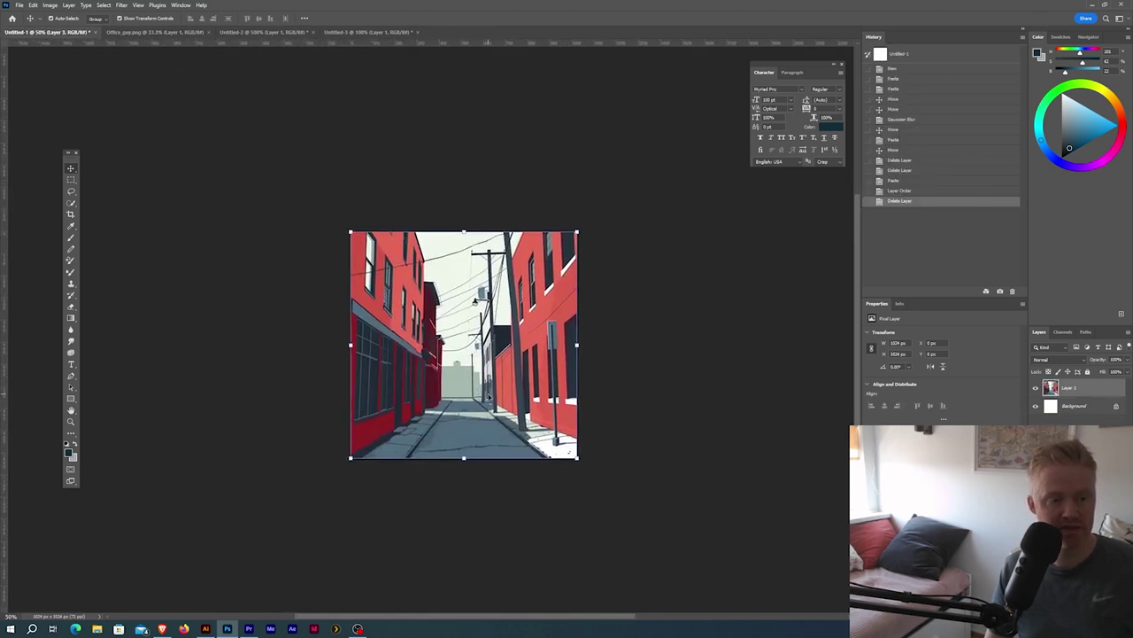
scroll(438, 422, up, 1)
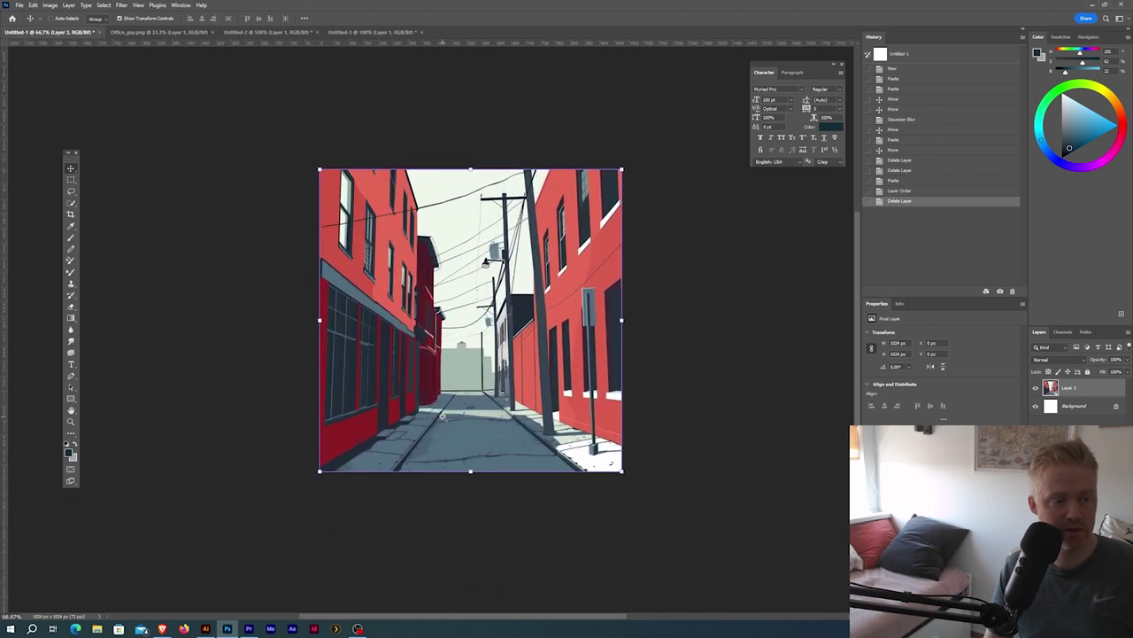
scroll(441, 416, up, 1)
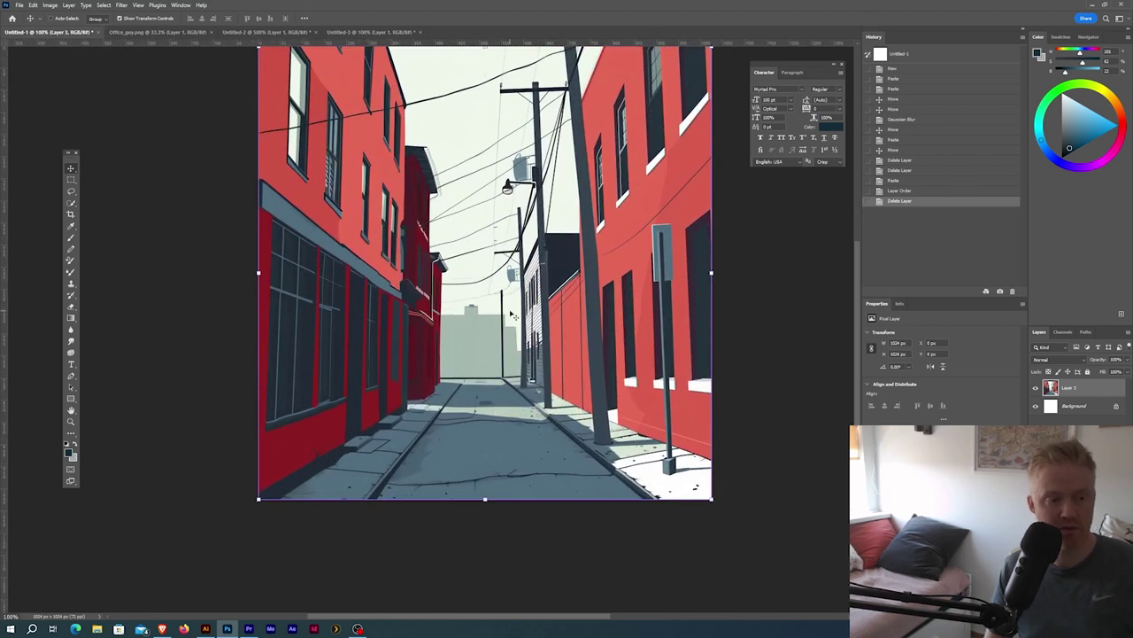
key(ctrl+v)
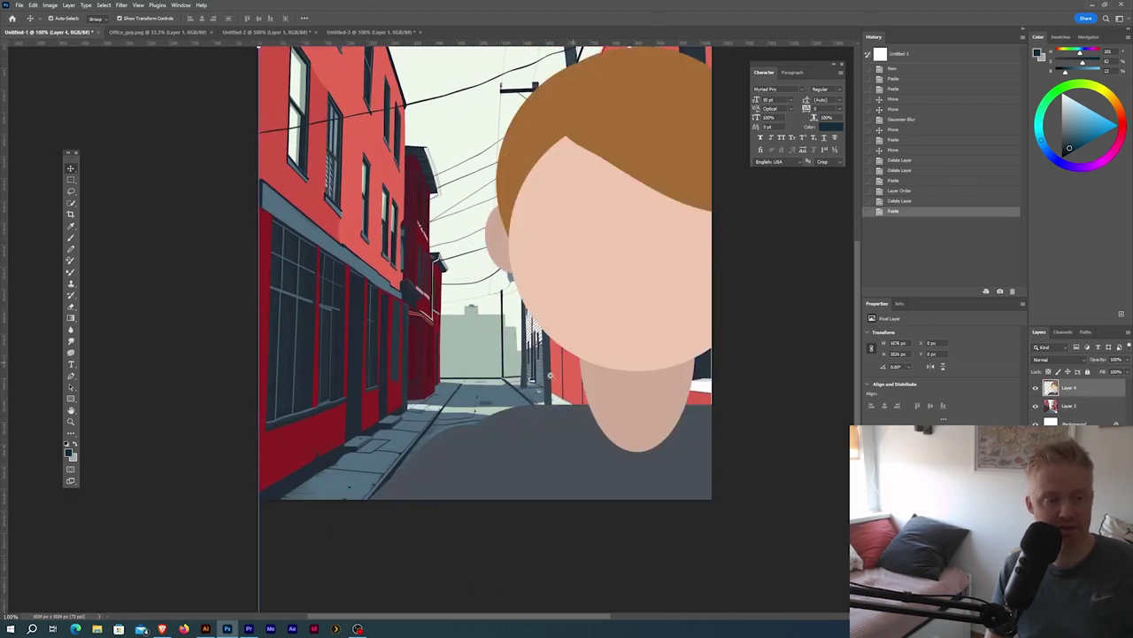
scroll(550, 375, down, 2)
Step: Scale the pasted character down and place it in the middle of the alley
key(ctrl+t)
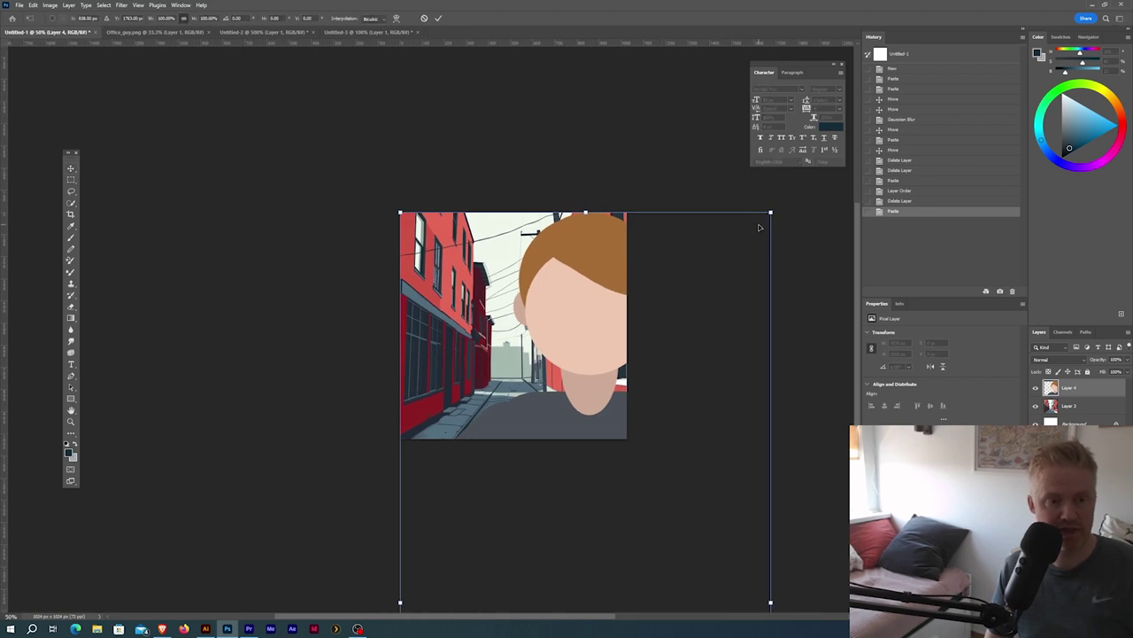
drag(770, 213, 650, 354)
key(ctrl+z)
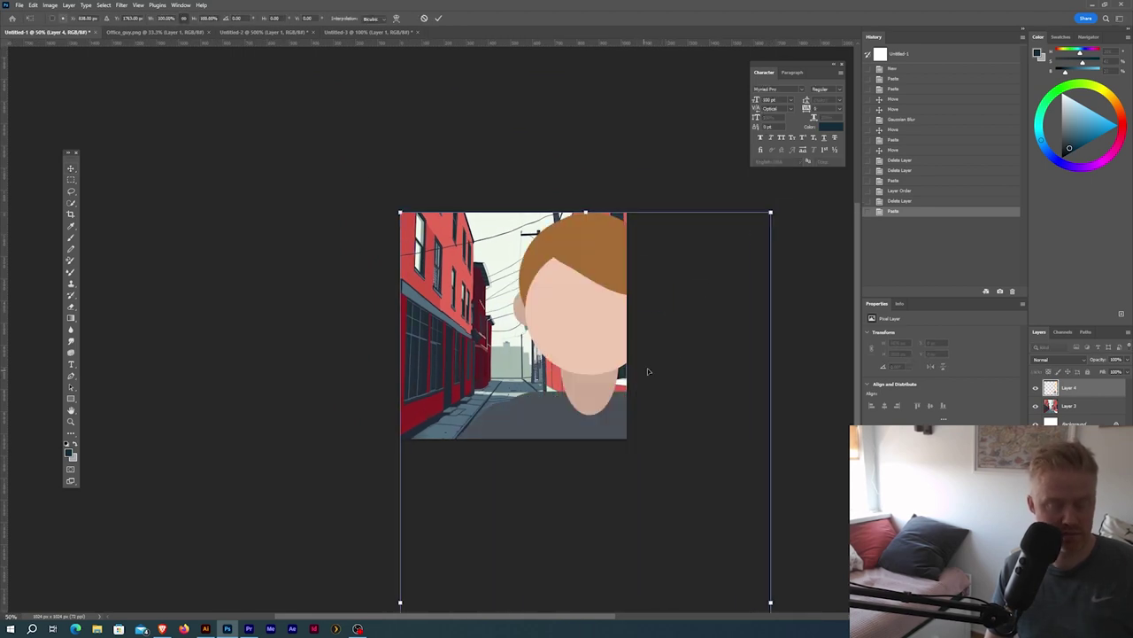
drag(770, 212, 655, 454)
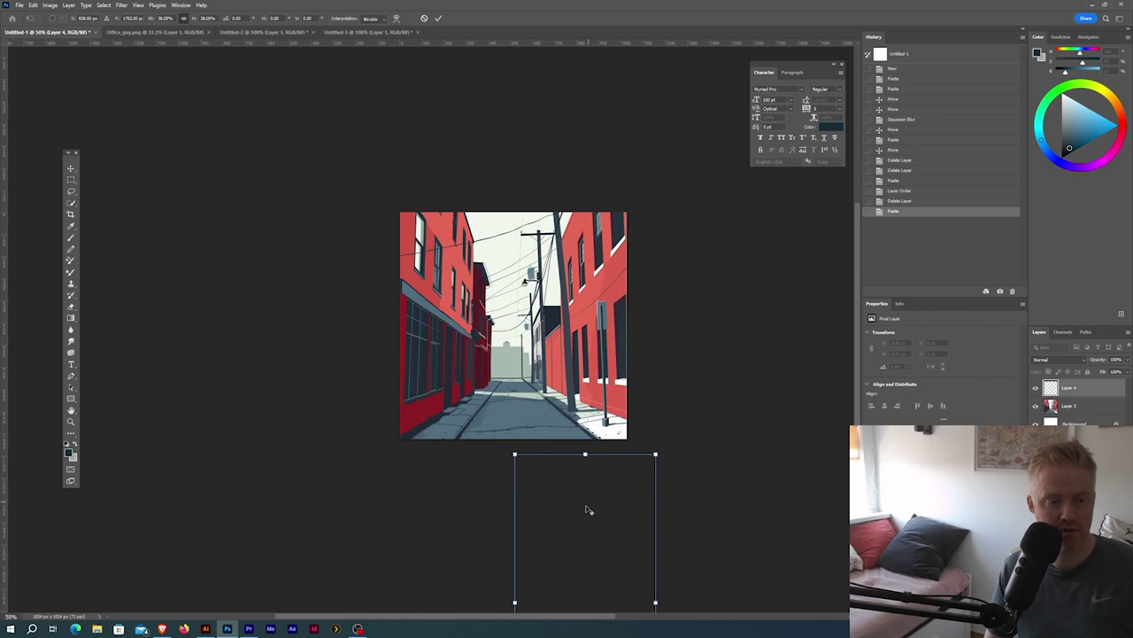
drag(589, 510, 523, 283)
drag(588, 227, 544, 317)
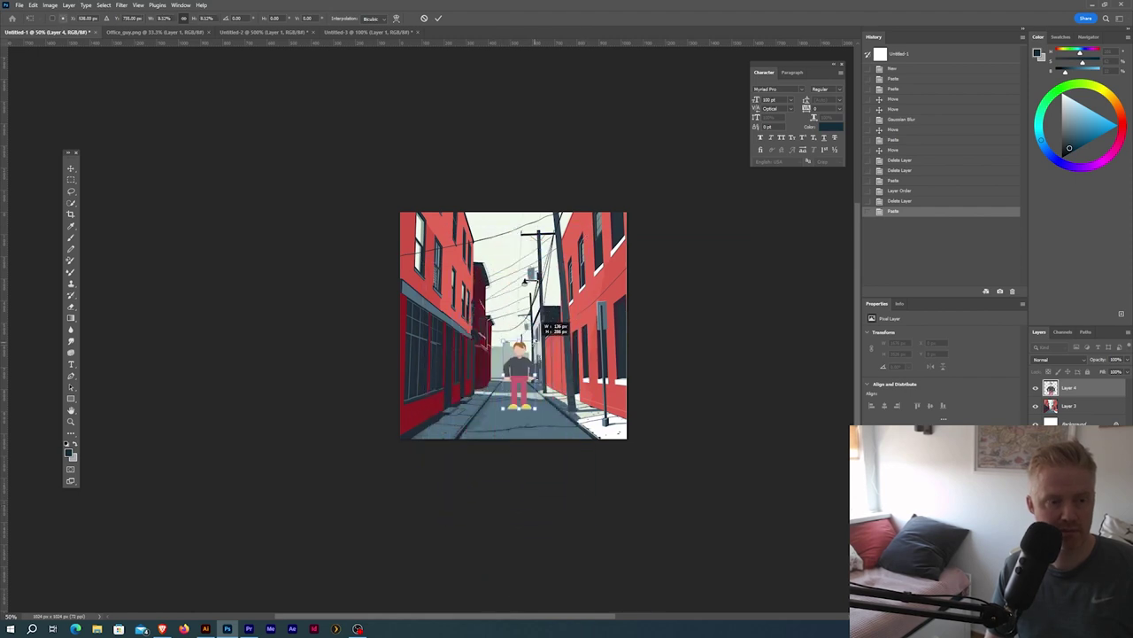
drag(514, 382, 507, 390)
scroll(506, 389, up, 2)
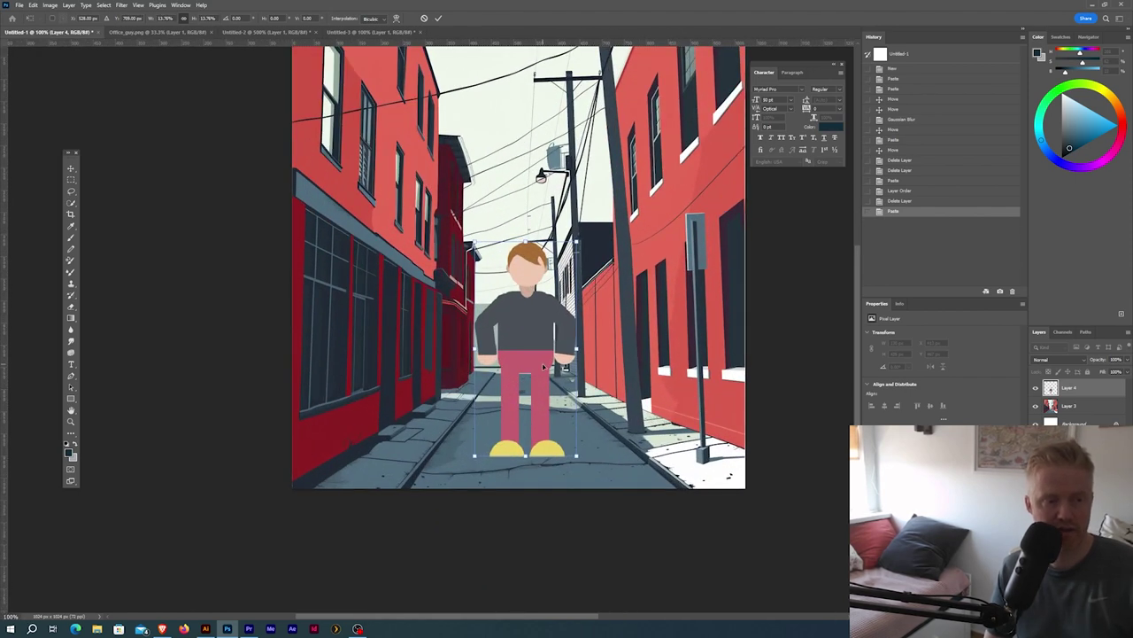
key(Return)
Step: Zoom and pan around the street illustration to check the character's placement
scroll(498, 301, up, 5)
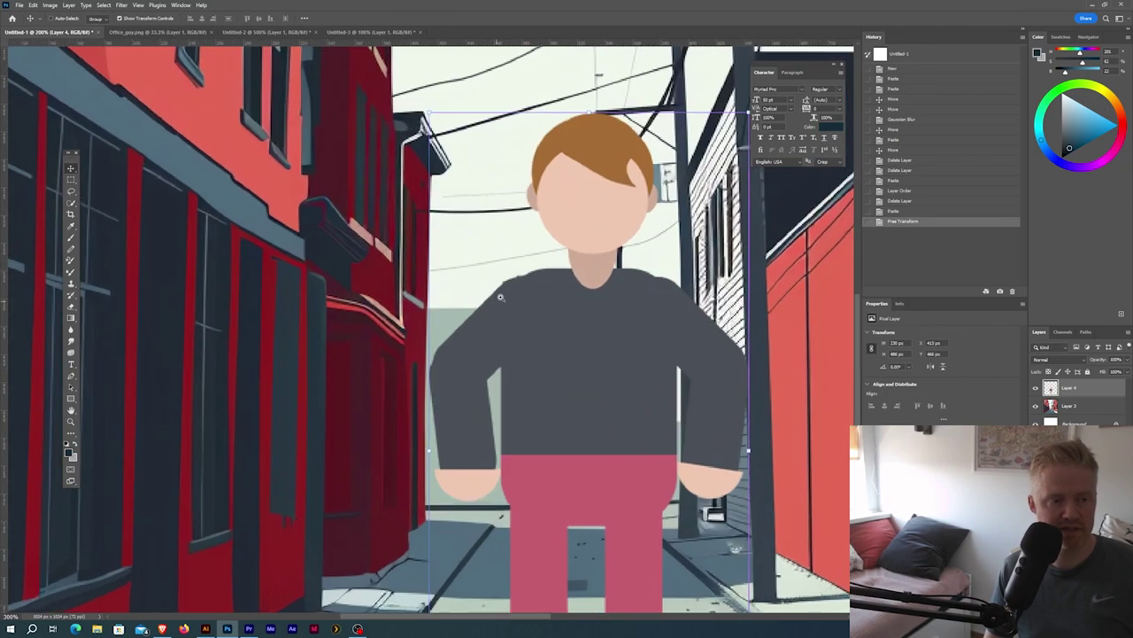
scroll(500, 295, up, 4)
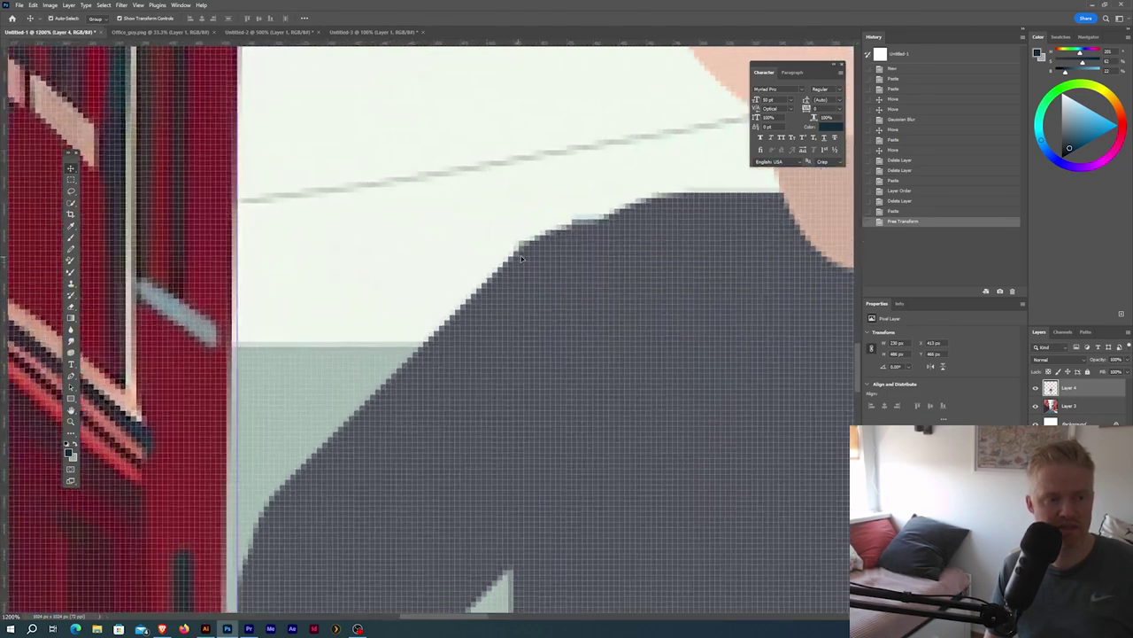
scroll(550, 370, down, 3)
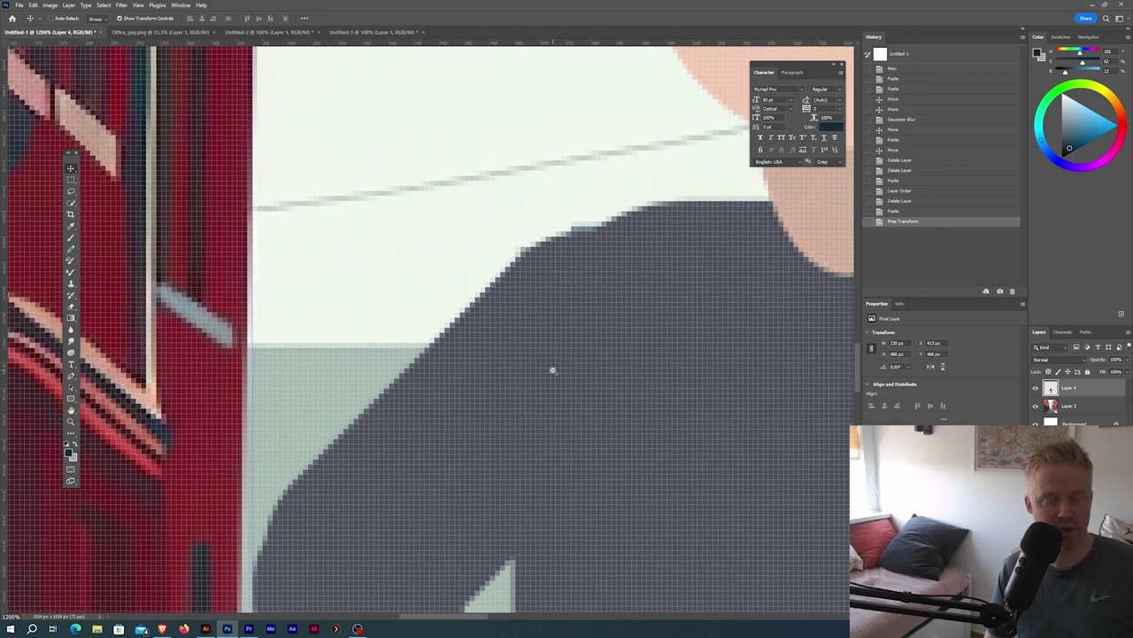
scroll(552, 370, down, 6)
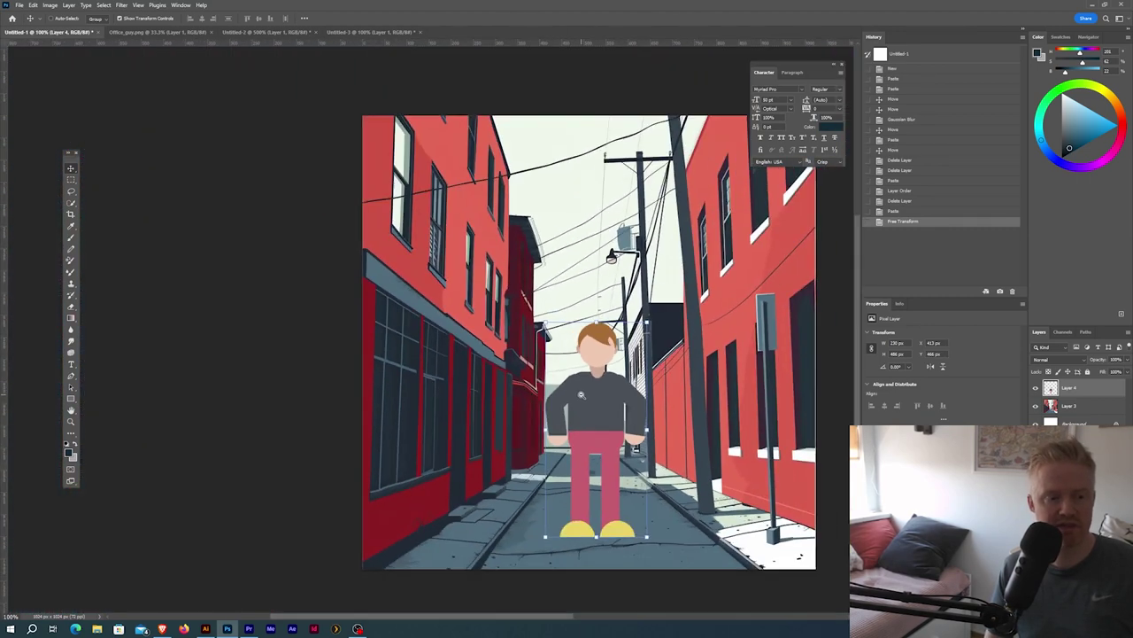
drag(615, 402, 535, 400)
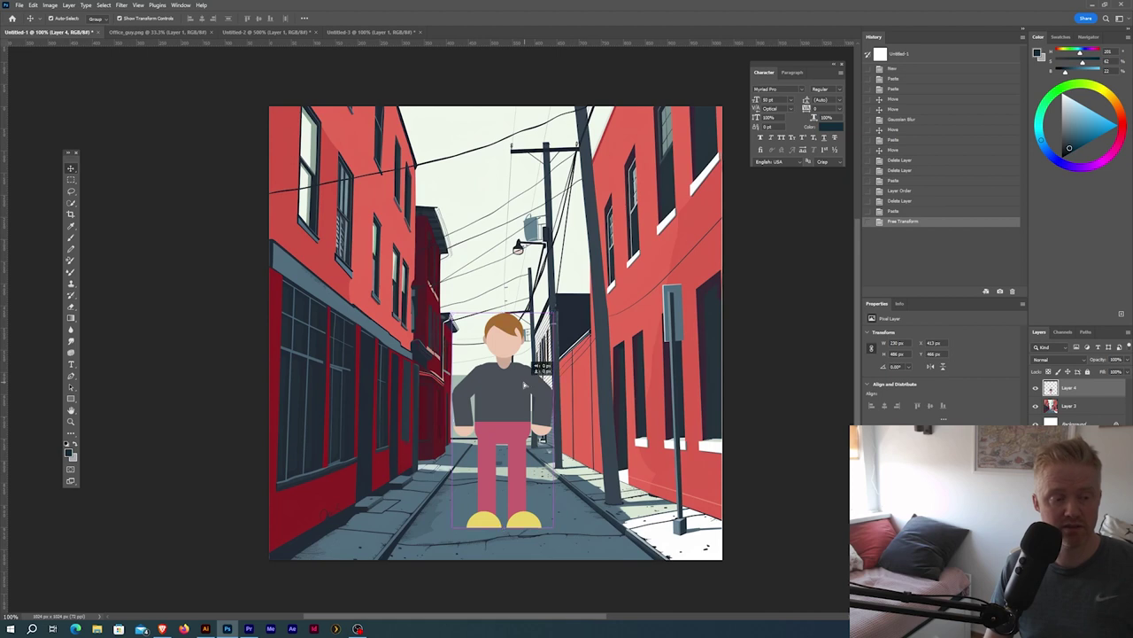
Step: Drag Layer 4 a few pixels left to X 408 px in the alley
drag(525, 382, 521, 382)
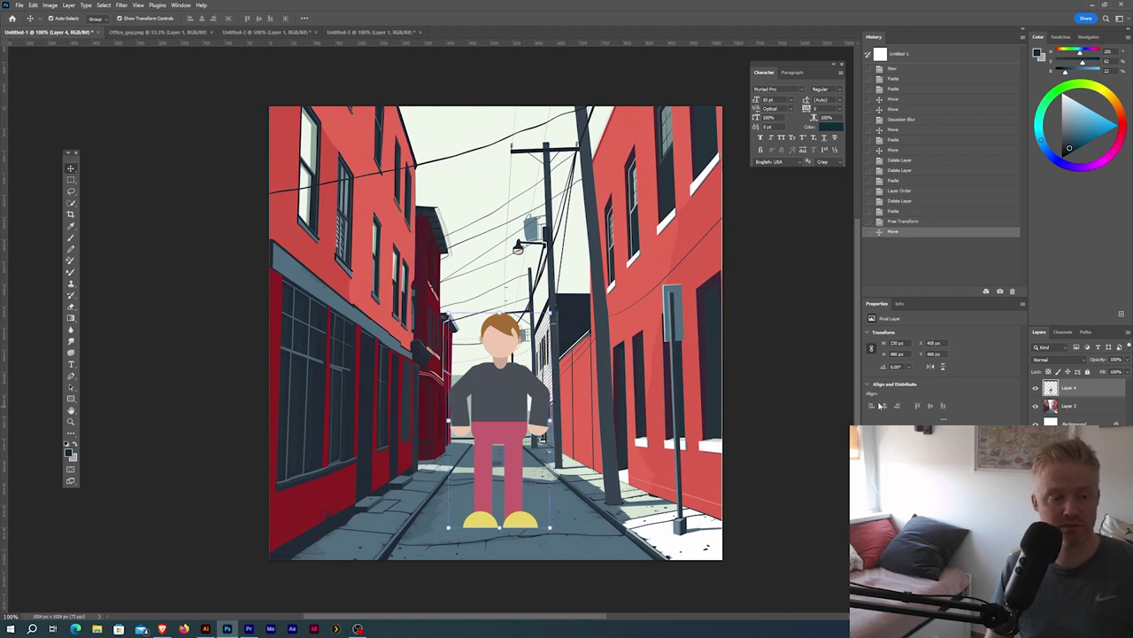